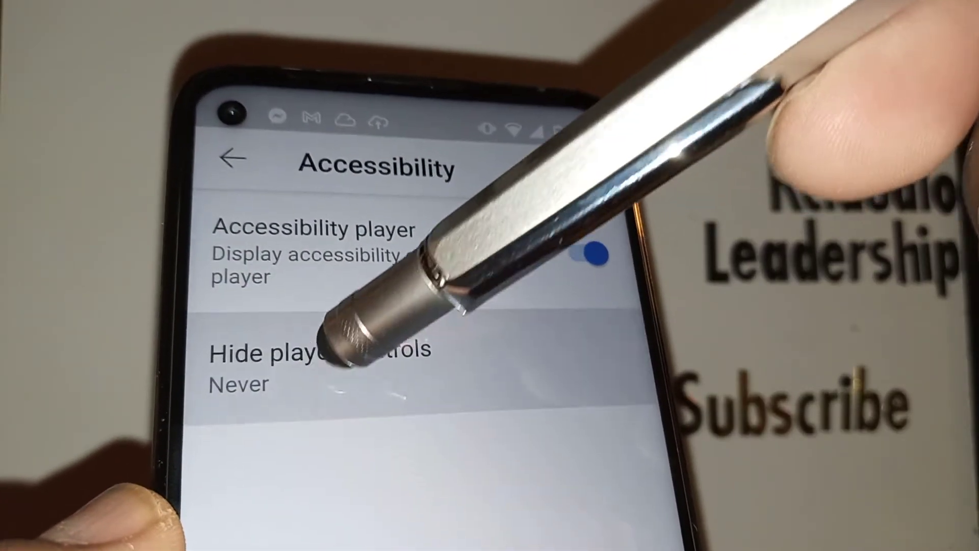
Open the Hide player controls options from YouTube's Accessibility settings.
left_click(341, 341)
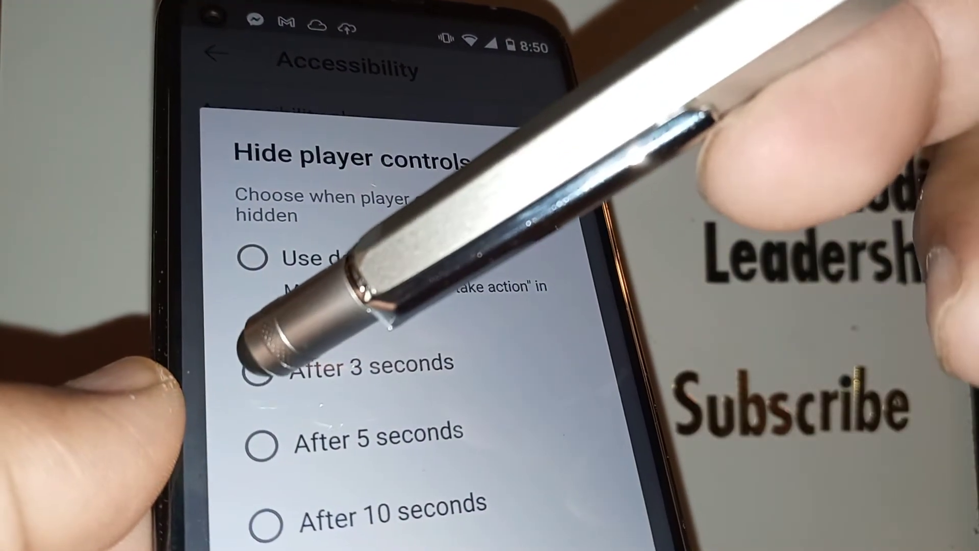
Choose 'After 3 seconds' as the Hide player controls option.
left_click(260, 366)
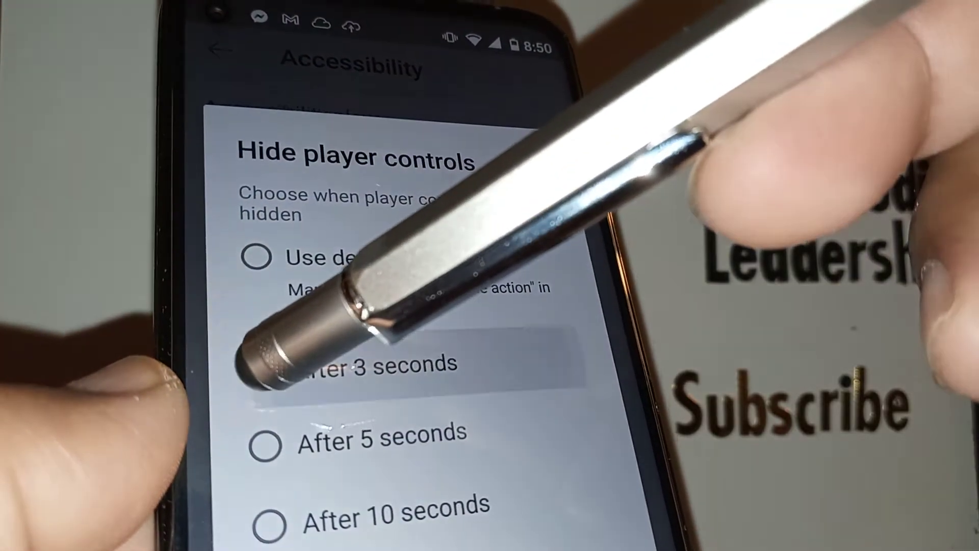